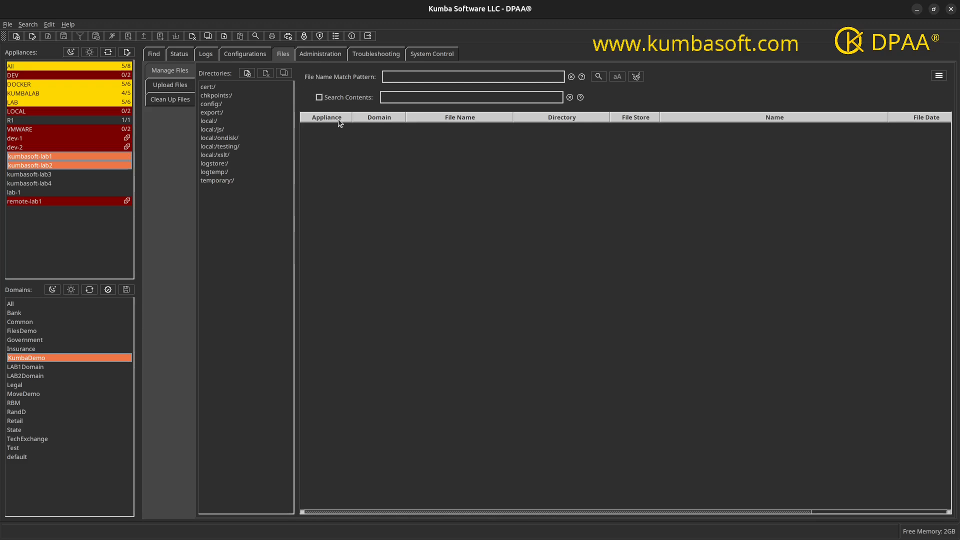
Start creating a new file under local:/ in a new directory named NewDirectory.
{"action": "right_click", "coordinate": [344, 135]}
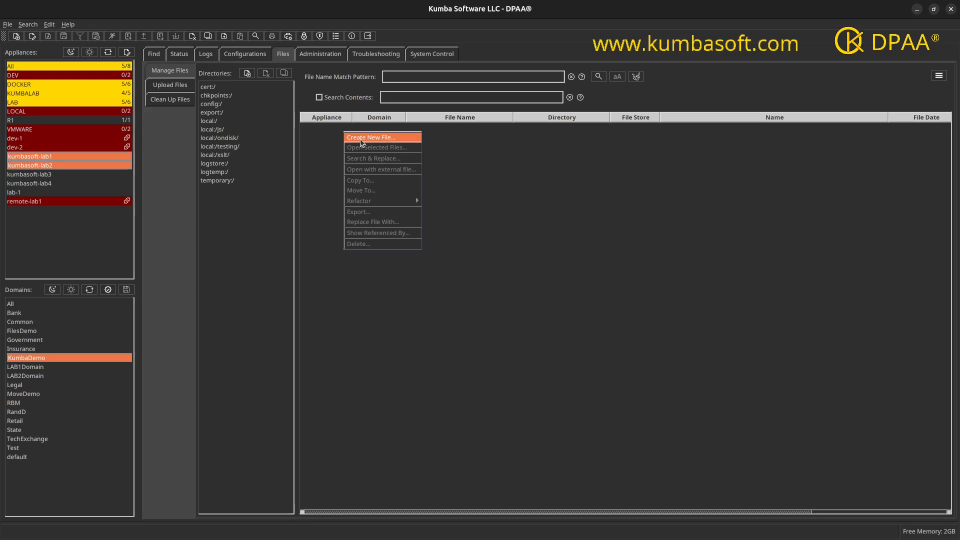
{"action": "left_click", "coordinate": [360, 140]}
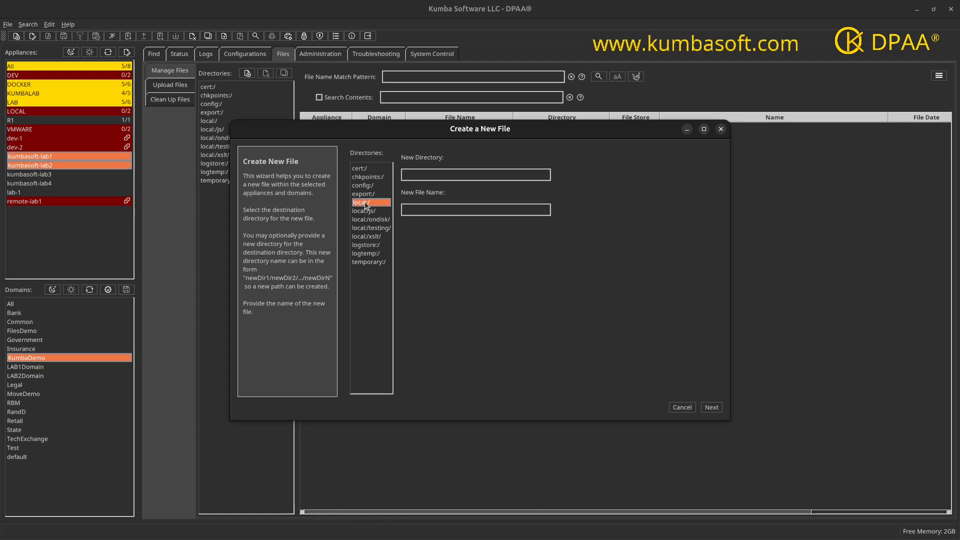
{"action": "left_click", "coordinate": [422, 178]}
{"action": "type", "text": "NewDirectory/Another"}
{"action": "key", "text": "BackSpace"}
{"action": "key", "text": "BackSpace"}
{"action": "key", "text": "BackSpace"}
{"action": "key", "text": "BackSpace"}
{"action": "key", "text": "BackSpace"}
{"action": "key", "text": "BackSpace"}
{"action": "key", "text": "BackSpace"}
{"action": "key", "text": "BackSpace"}
Name the new file NewFile.xslt and continue to the file content page.
{"action": "left_click", "coordinate": [433, 210]}
{"action": "type", "text": "NewFile.xslt"}
{"action": "left_click", "coordinate": [711, 407]}
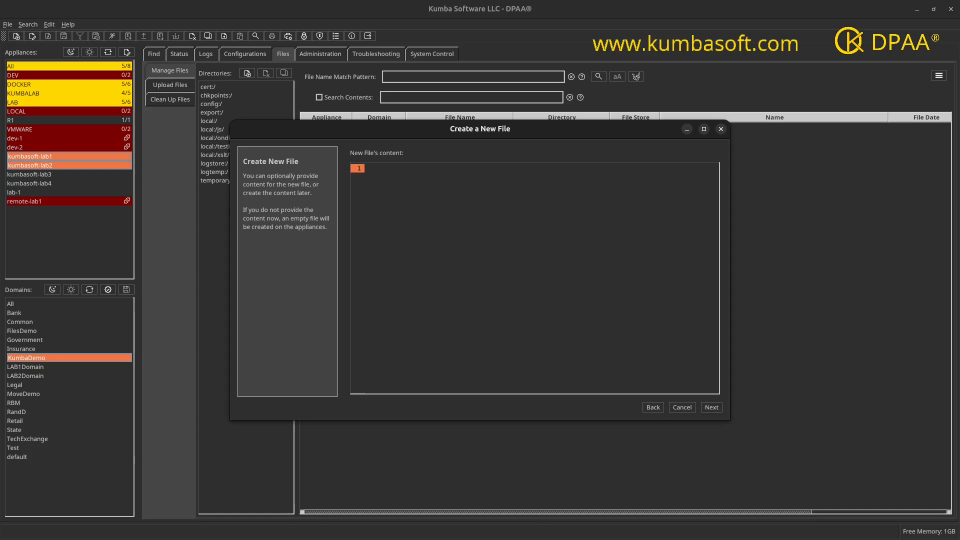
Paste the copied XSLT stylesheet skeleton, with an empty template matching "/", as the new file's content.
{"action": "key", "text": "alt+Tab"}
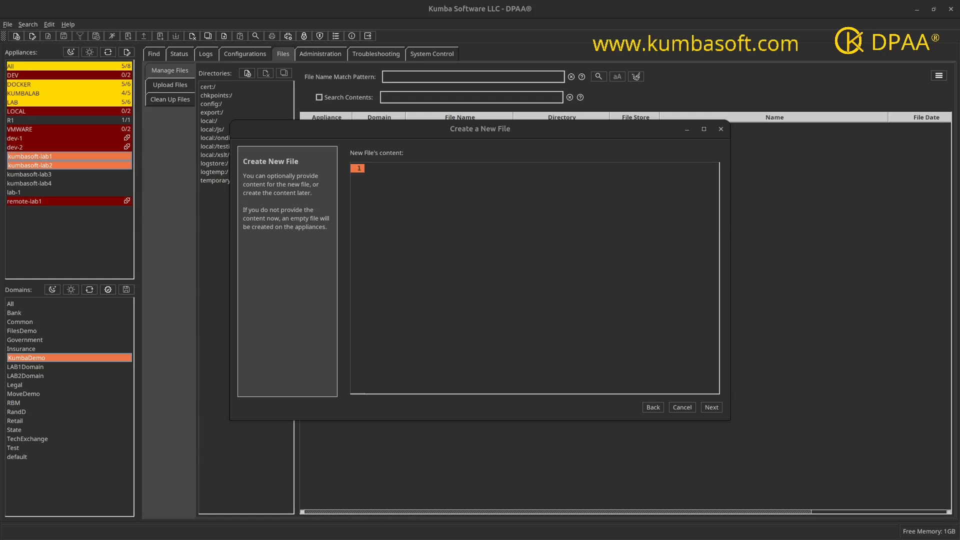
{"action": "left_click", "coordinate": [568, 287]}
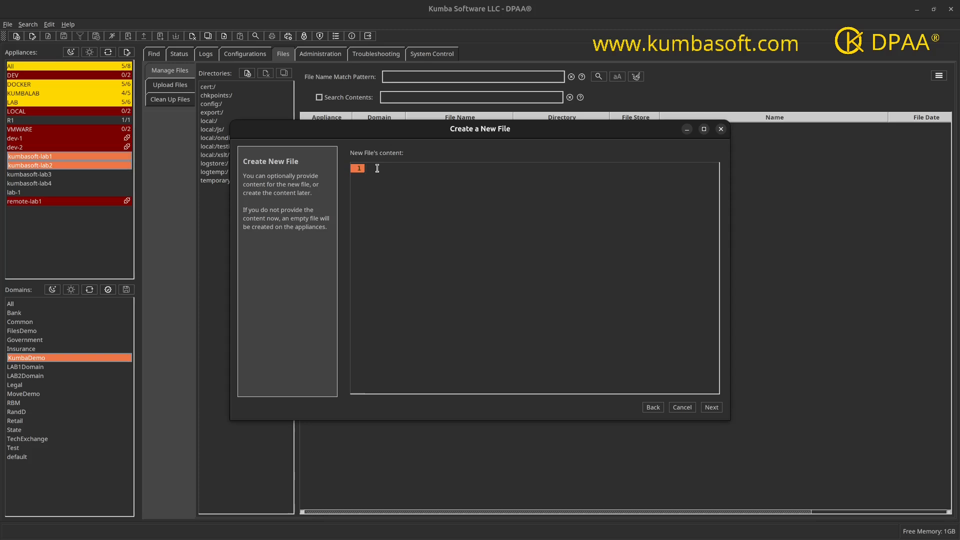
{"action": "type", "text": "<?xml version=\"1.0\"?> <xsl:stylesheet version=\"1.0\"     xmlns:xsl=\"http://www.w3.org/1999/XSL/Transform\"     xmlns:dp=\"http://www.datapower.com/extensions\"     extension-element-prefixes=\"dp \"     exclude-result-prefixes=\"dp\">   <xsl:template match=\"/\"> </xsl:template> </xsl:stylesheet>"}
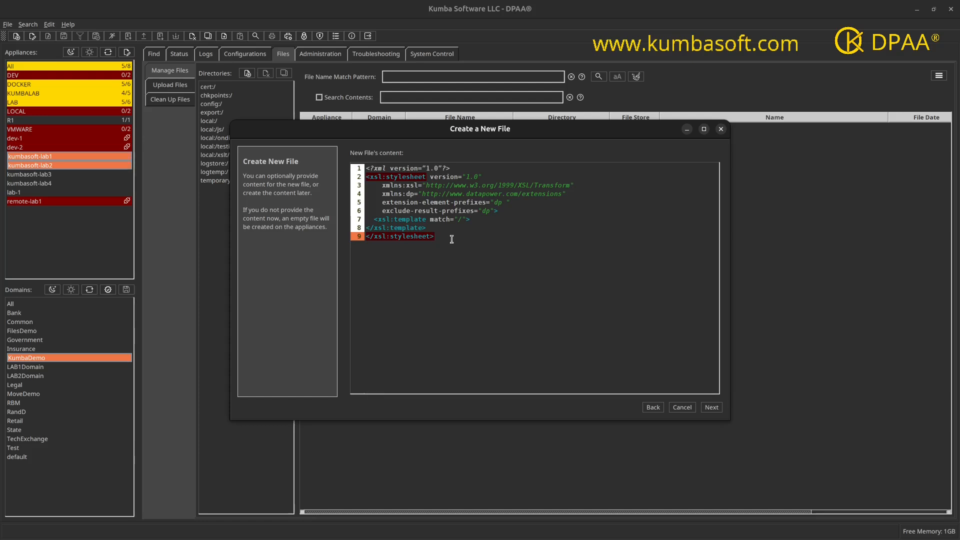
{"action": "left_click", "coordinate": [505, 212]}
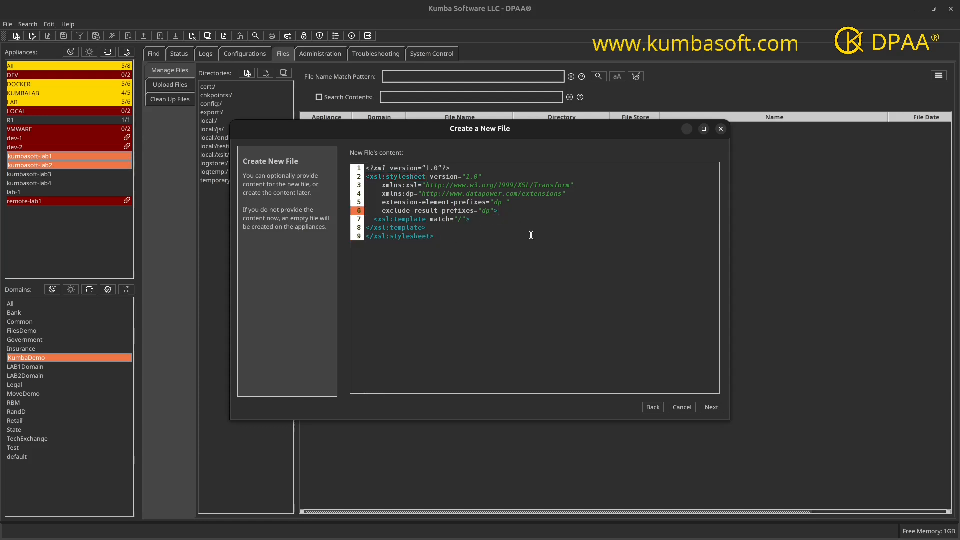
{"action": "left_click", "coordinate": [476, 220]}
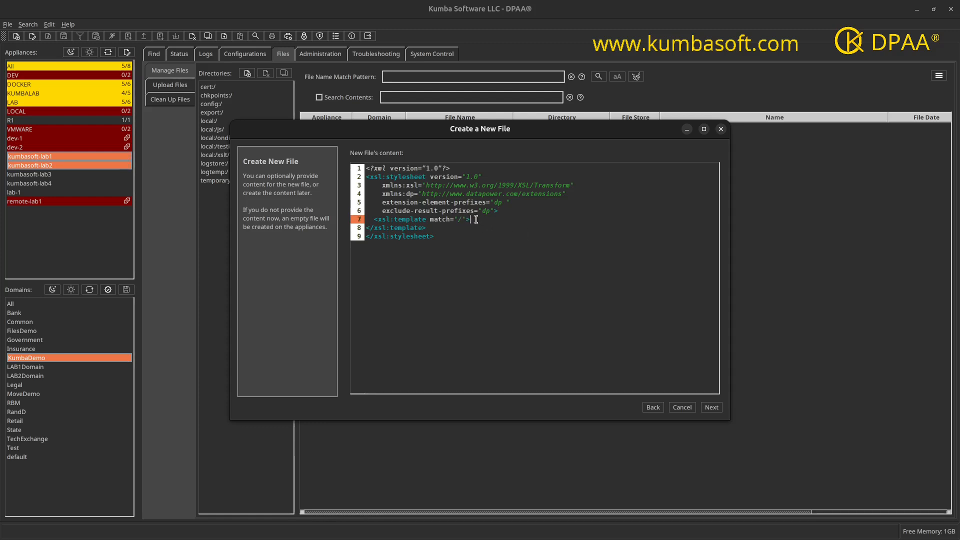
{"action": "key", "text": "Return"}
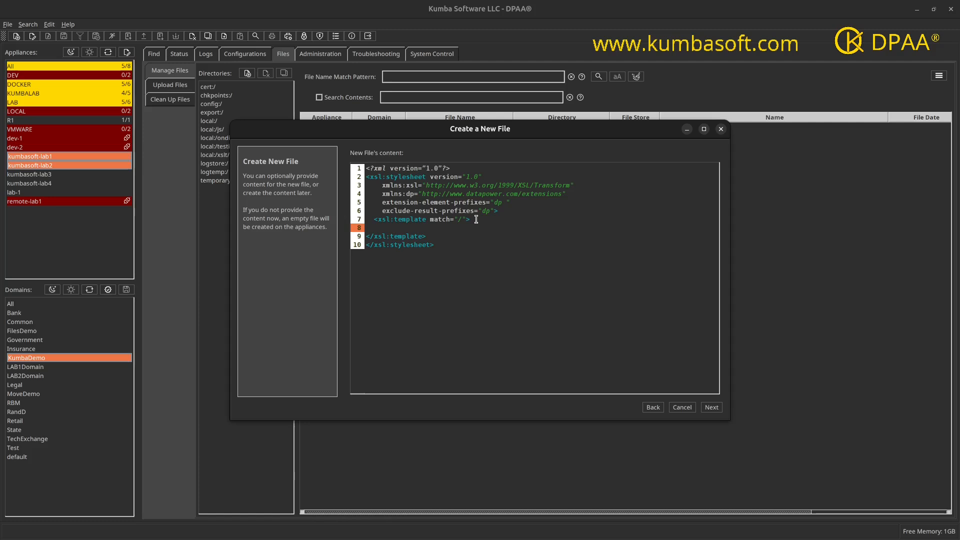
{"action": "type", "text": "<"}
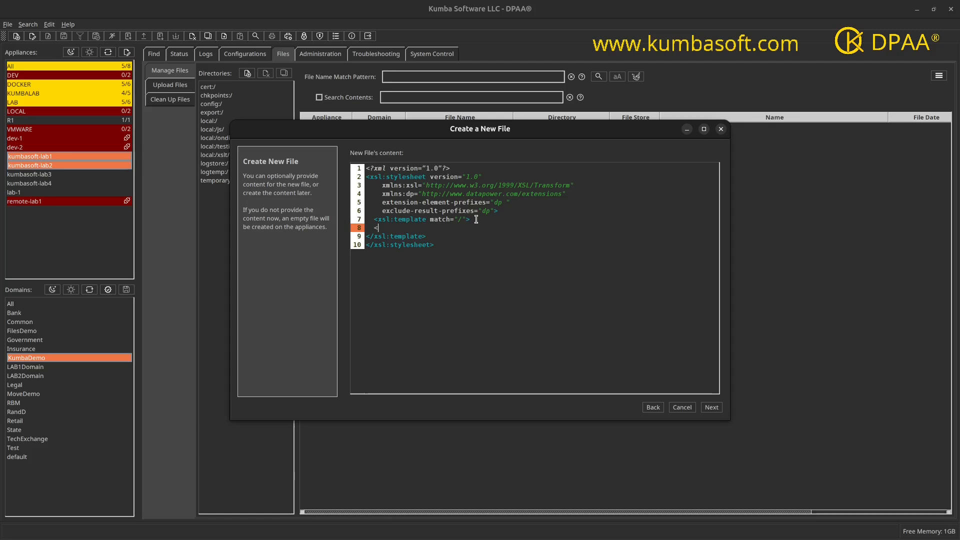
{"action": "key", "text": "BackSpace"}
{"action": "key", "text": "BackSpace"}
{"action": "key", "text": "BackSpace"}
{"action": "key", "text": "BackSpace"}
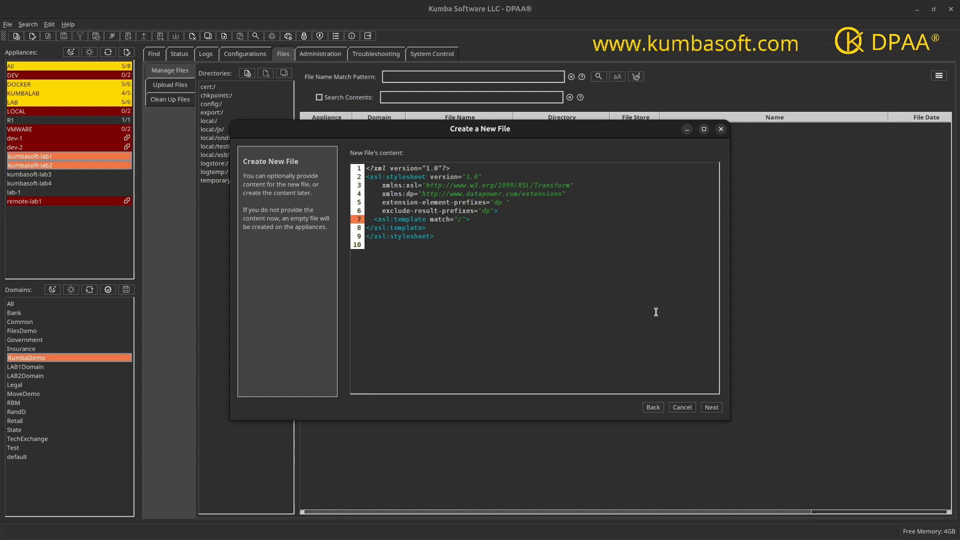
Continue to the review table, widen its New File and Appliance columns, and finish creating the file on both appliances.
{"action": "left_click", "coordinate": [711, 406]}
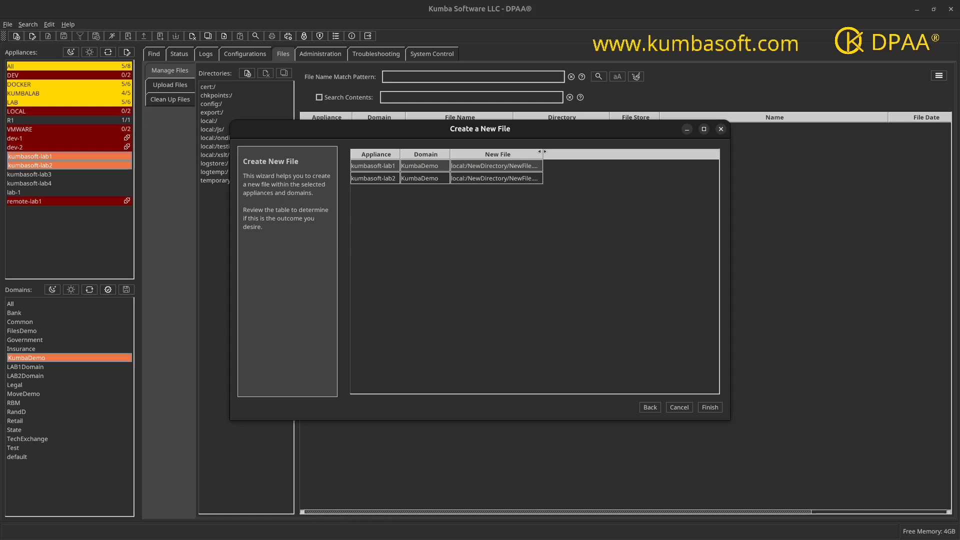
{"action": "left_click_drag", "start_coordinate": [542, 154], "coordinate": [581, 154]}
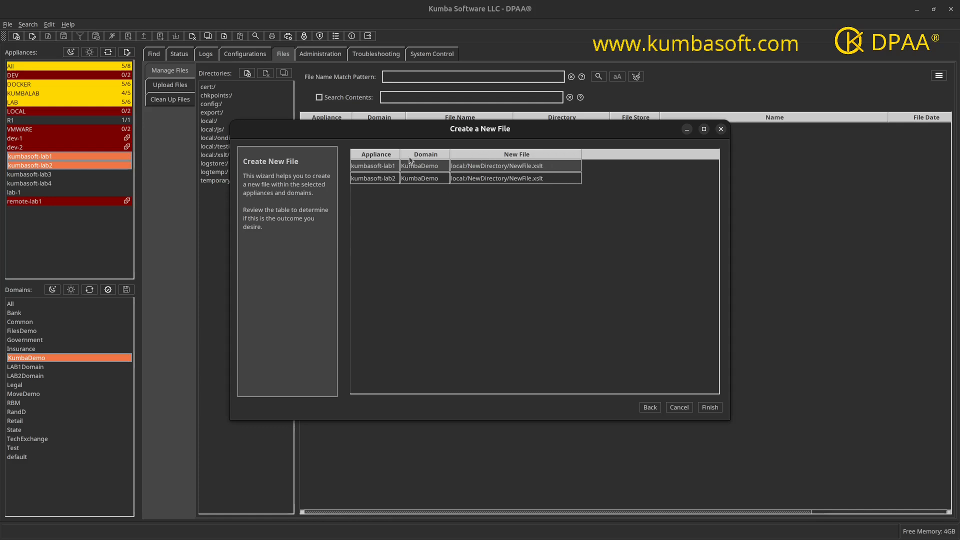
{"action": "left_click_drag", "start_coordinate": [400, 154], "coordinate": [421, 155]}
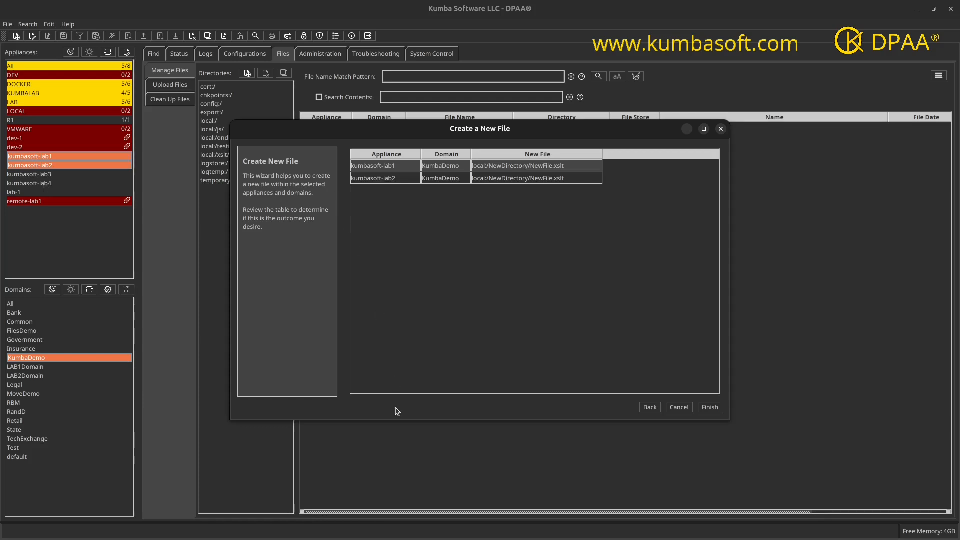
{"action": "left_click", "coordinate": [710, 407]}
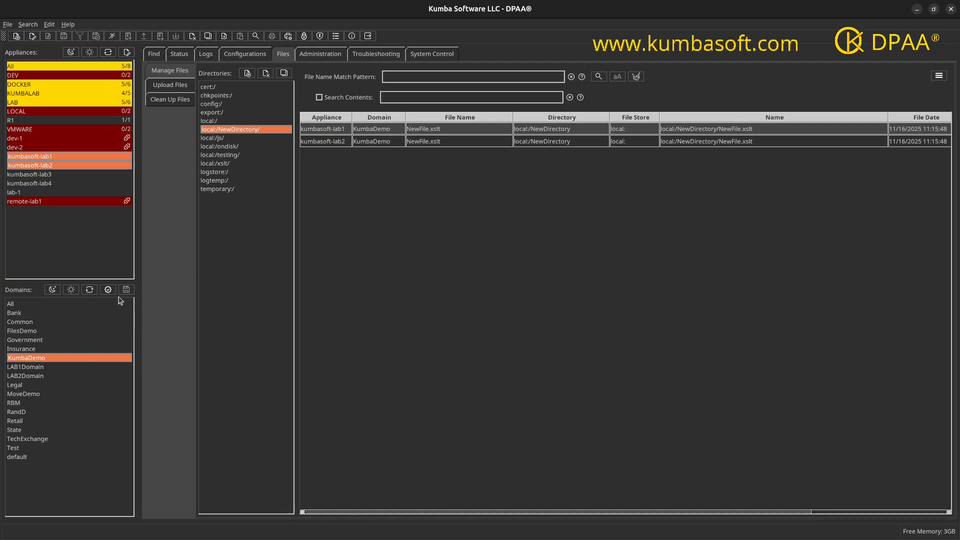
Open both appliances' copies of NewFile.xslt together for comparison and widen the Compare Files window to fit their code.
{"action": "left_click", "coordinate": [494, 128]}
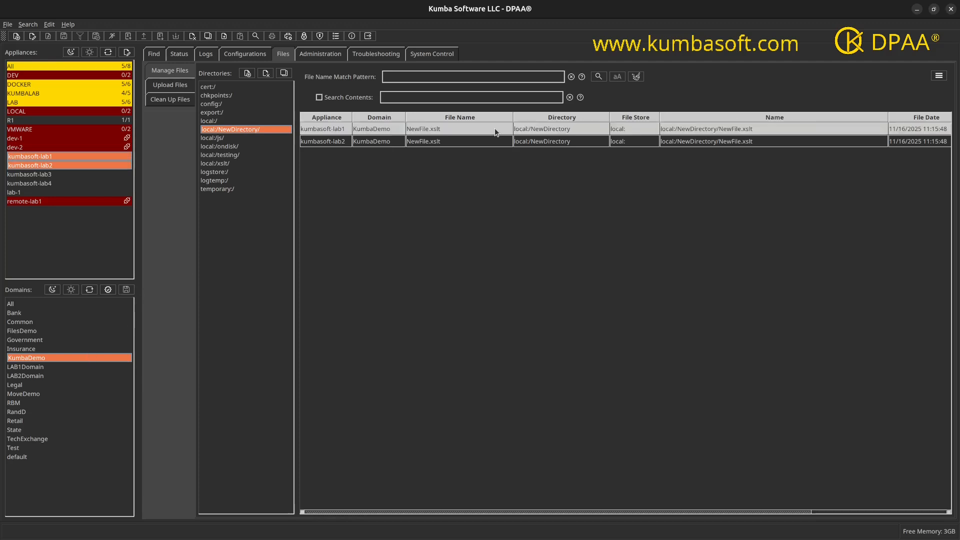
{"action": "left_click", "coordinate": [488, 145], "text": "shift"}
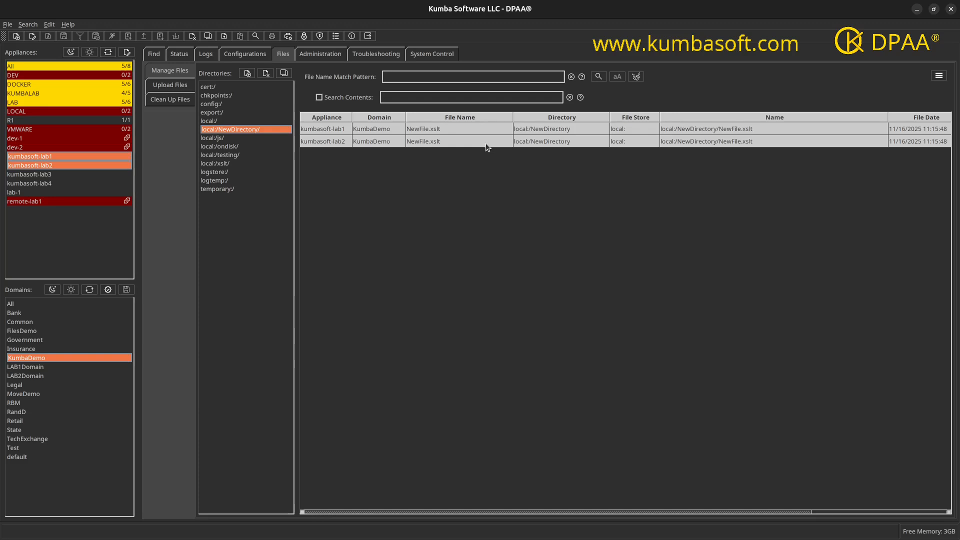
{"action": "right_click", "coordinate": [425, 138]}
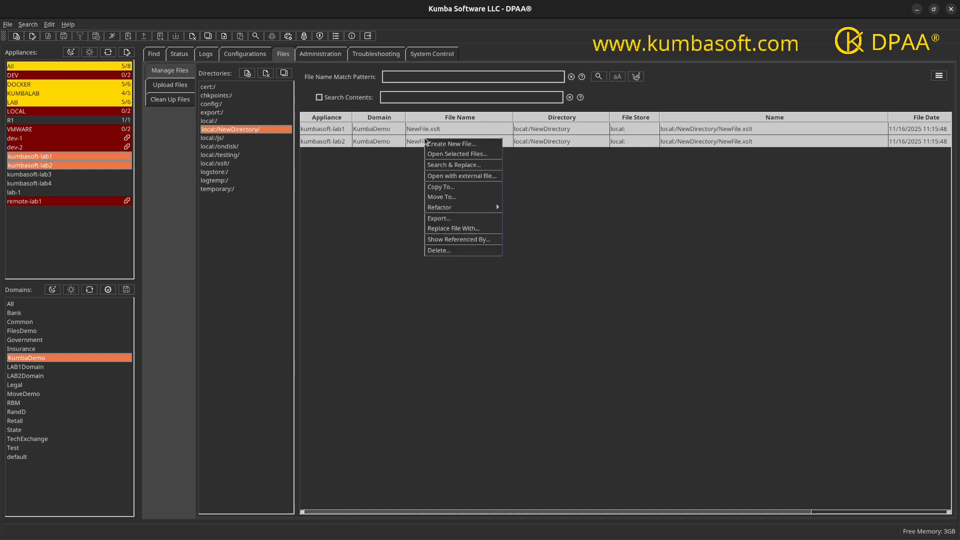
{"action": "left_click", "coordinate": [447, 155]}
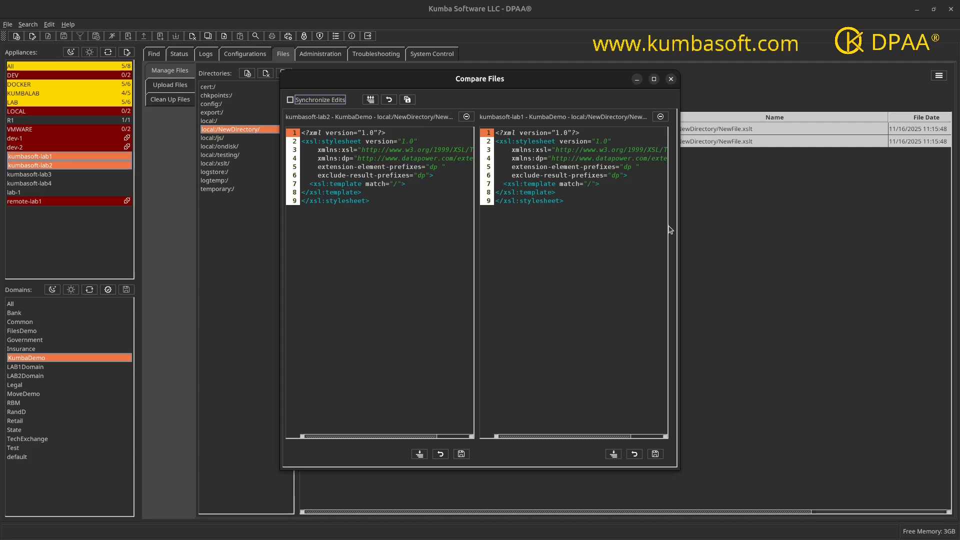
{"action": "left_click_drag", "start_coordinate": [685, 220], "coordinate": [789, 220]}
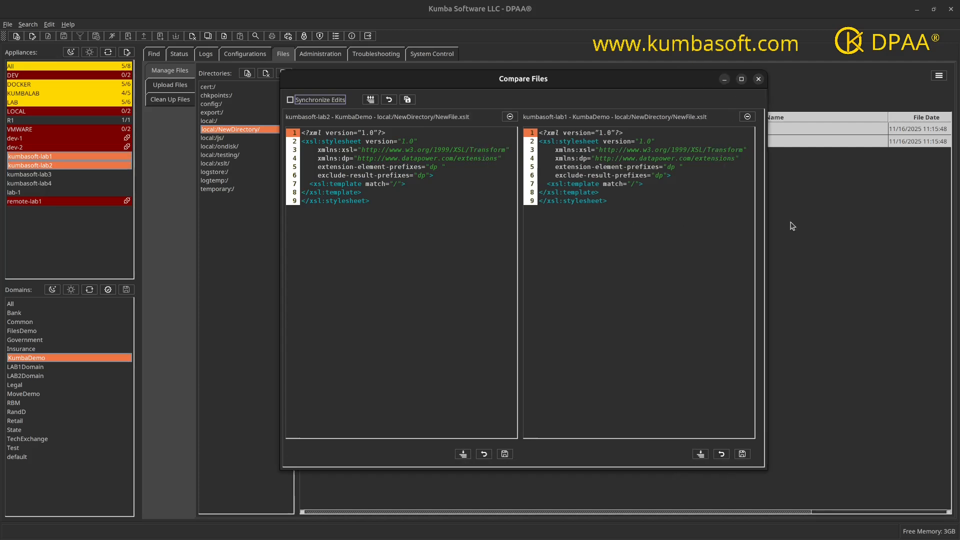